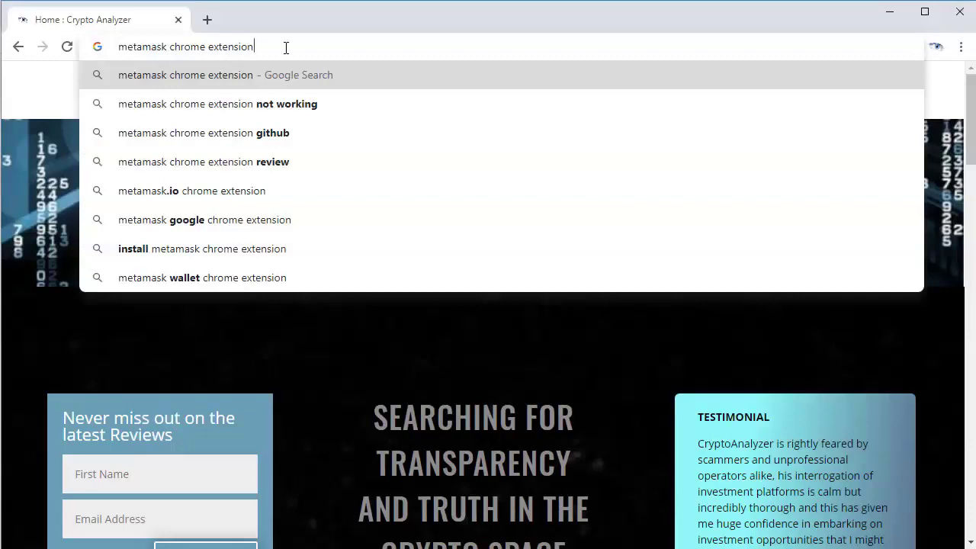
Search for "metamask chrome extension" and open the MetaMask listing in the Chrome Web Store.
{"action": "key", "text": "Return"}
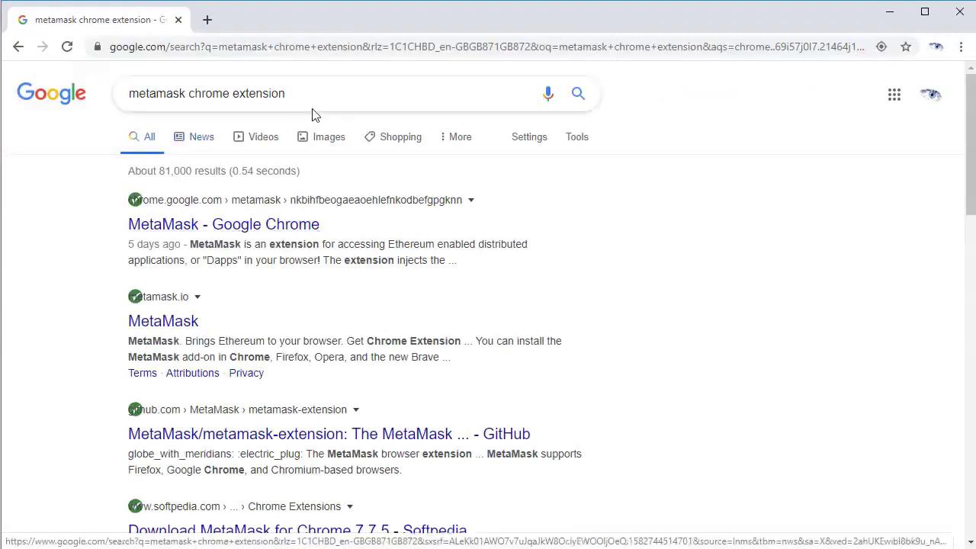
{"action": "left_click", "coordinate": [272, 224]}
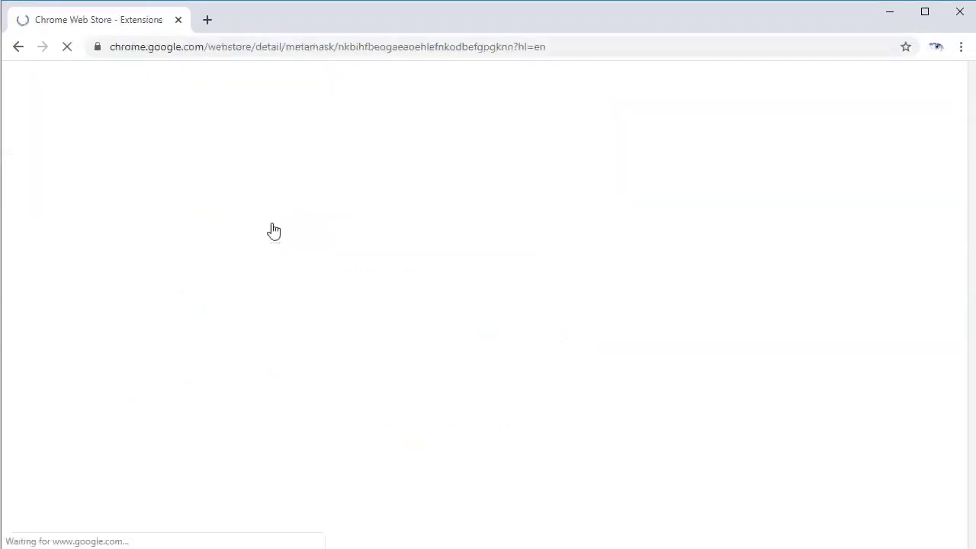
{"action": "left_click_drag", "start_coordinate": [972, 221], "coordinate": [972, 276]}
{"action": "scroll", "coordinate": [972, 276], "scroll_direction": "up", "scroll_amount": 3}
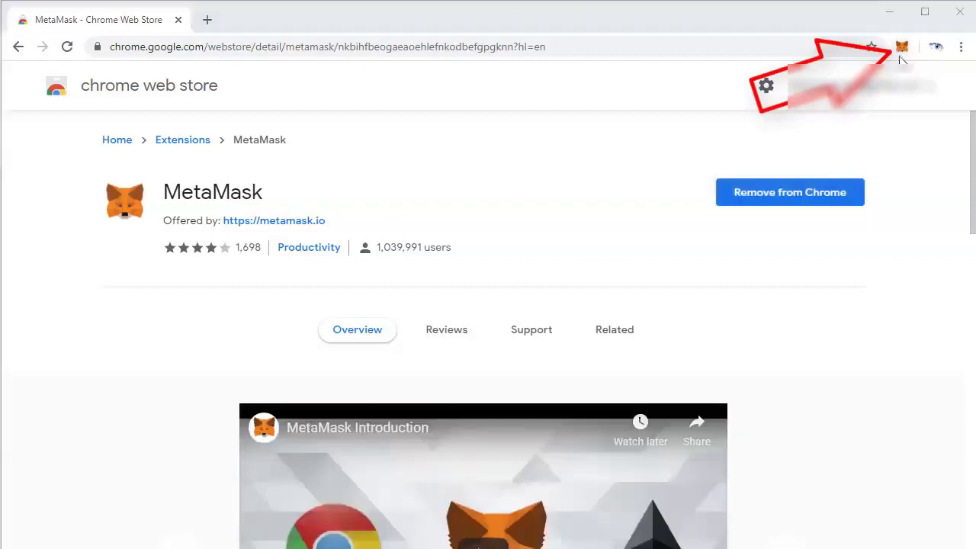
Start the MetaMask setup with a new wallet and agree to share anonymized usage data.
{"action": "left_click", "coordinate": [902, 47]}
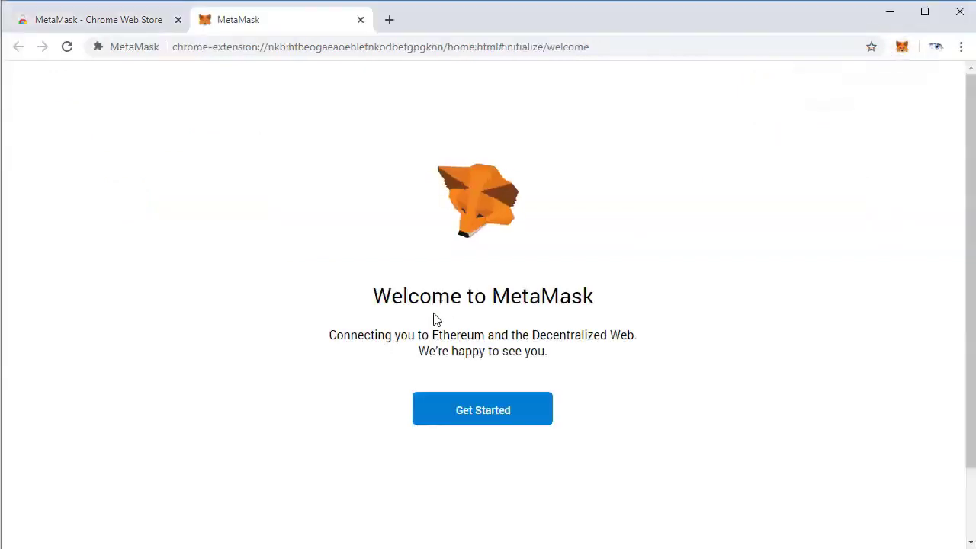
{"action": "left_click", "coordinate": [482, 412]}
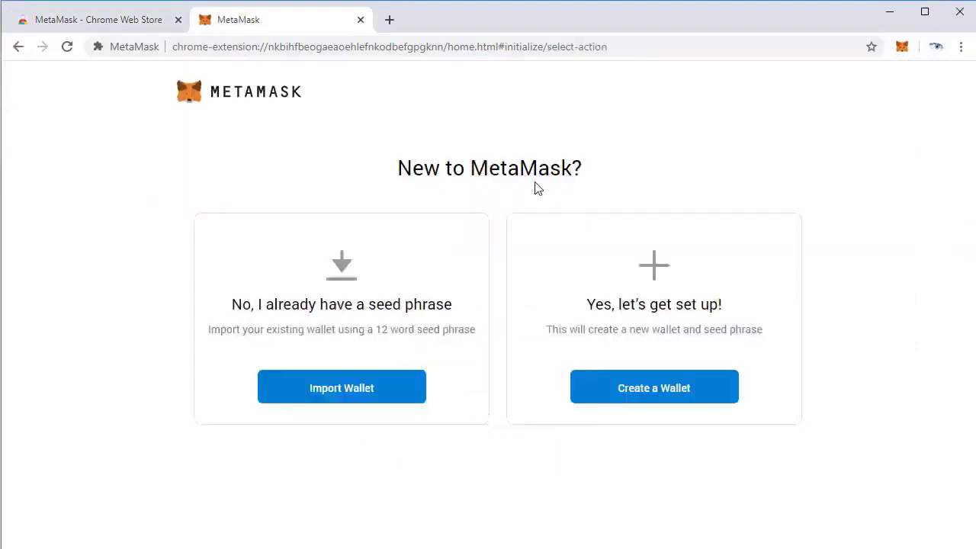
{"action": "left_click", "coordinate": [670, 397]}
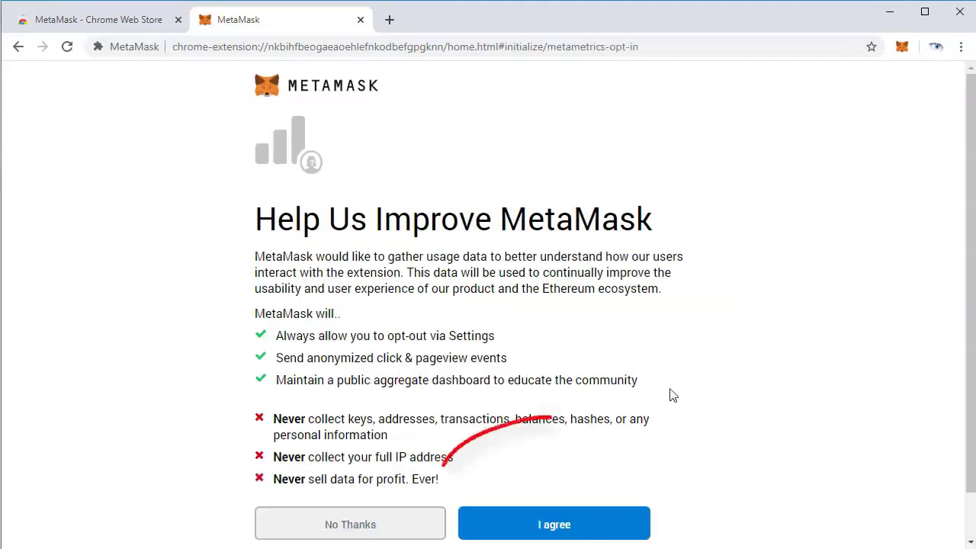
{"action": "scroll", "coordinate": [671, 394], "scroll_direction": "down", "scroll_amount": 1}
{"action": "left_click", "coordinate": [600, 465]}
Enter the new wallet password in both password fields, accept the Terms of Use and create the wallet.
{"action": "key", "text": "ctrl+v"}
{"action": "key", "text": "Tab"}
{"action": "key", "text": "ctrl+v"}
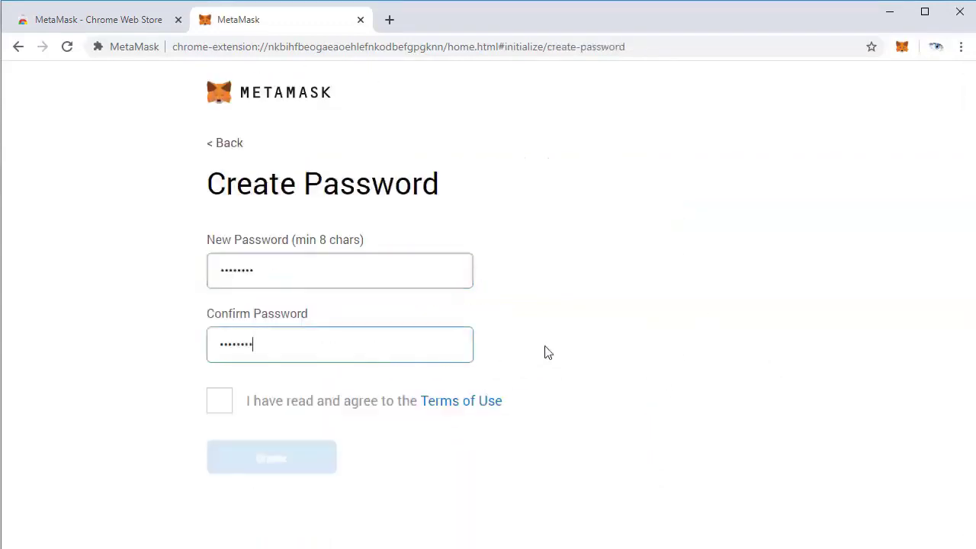
{"action": "left_click", "coordinate": [225, 404]}
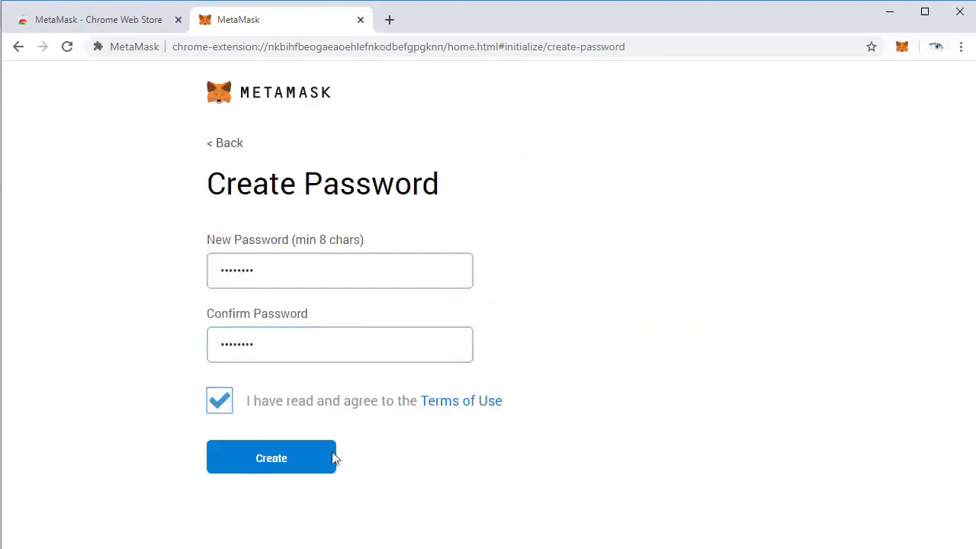
{"action": "left_click", "coordinate": [313, 464]}
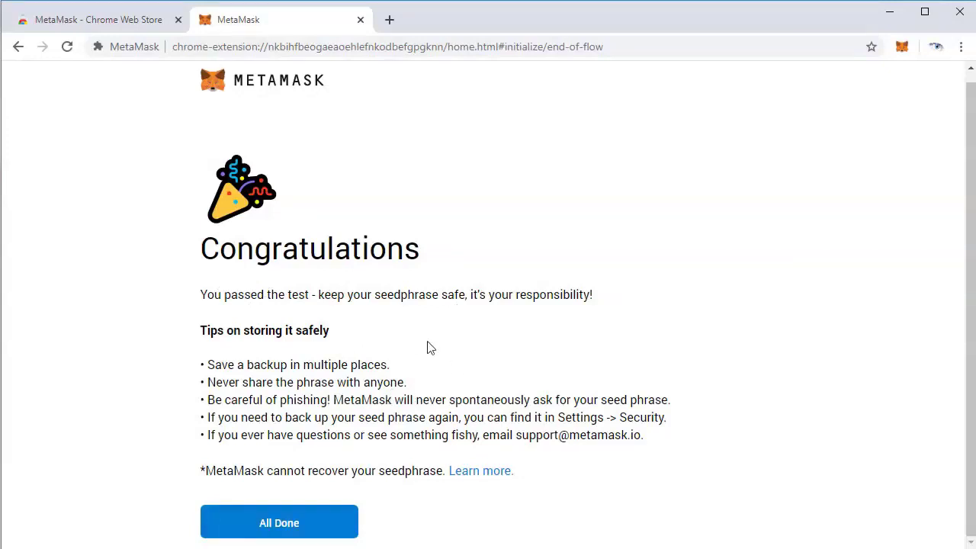
Finish the seed phrase backup stage and copy the wallet address of Account 1.
{"action": "left_click", "coordinate": [305, 525]}
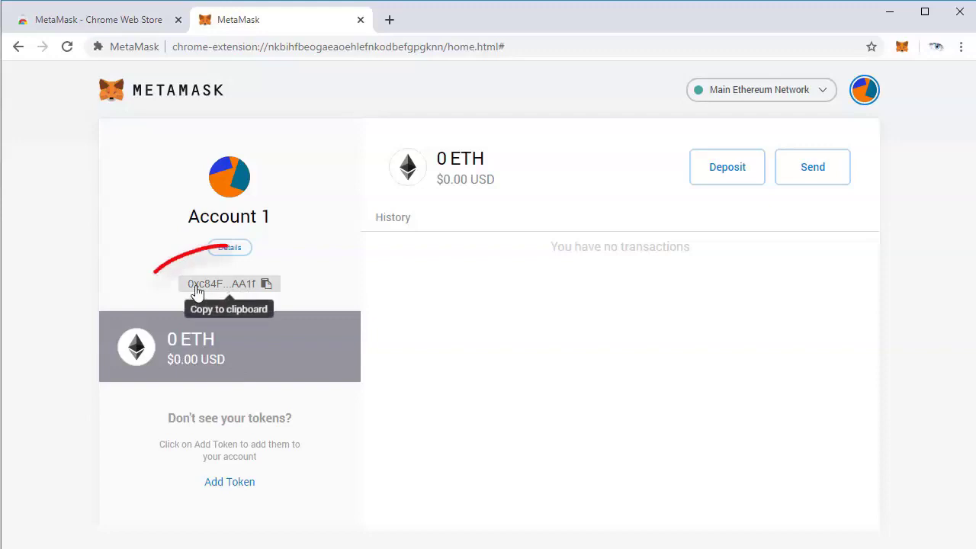
{"action": "left_click", "coordinate": [271, 286]}
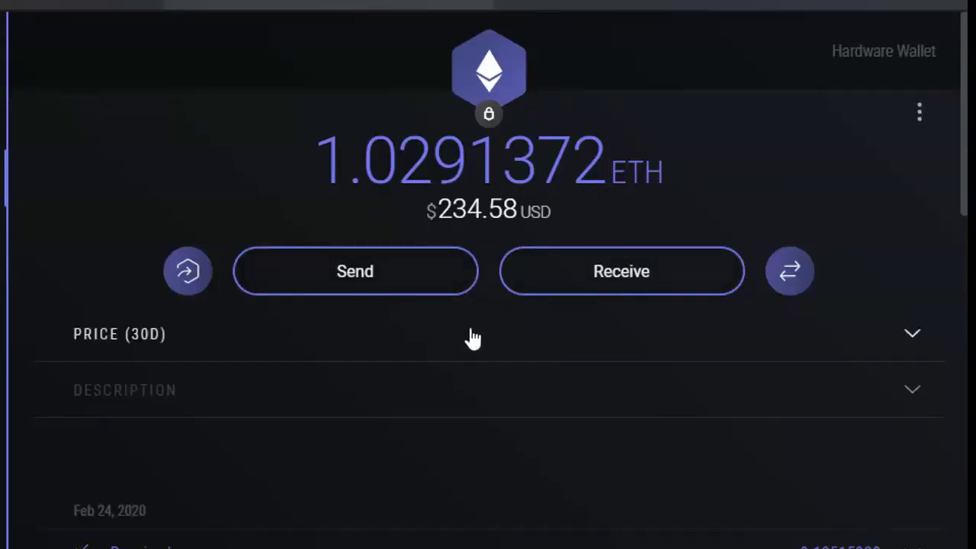
Switch to the hardware wallet, send 0.055 ETH to the copied address, and check the deposit in MetaMask.
{"action": "left_click", "coordinate": [385, 280]}
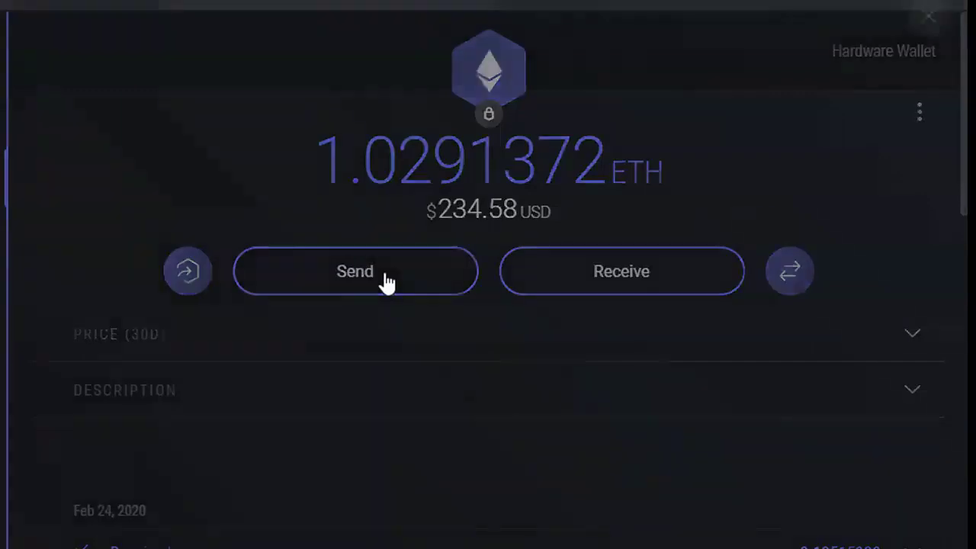
{"action": "left_click", "coordinate": [92, 301]}
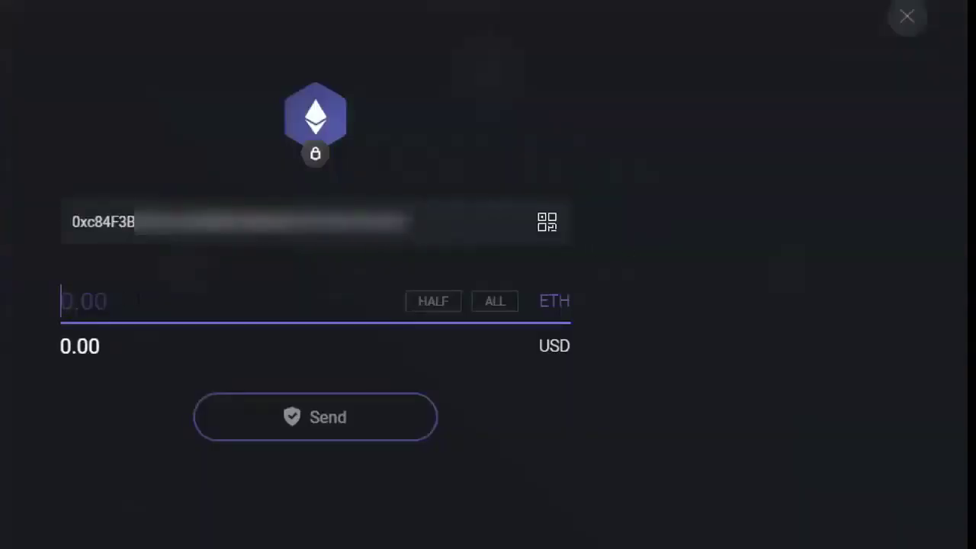
{"action": "type", "text": "0.05"}
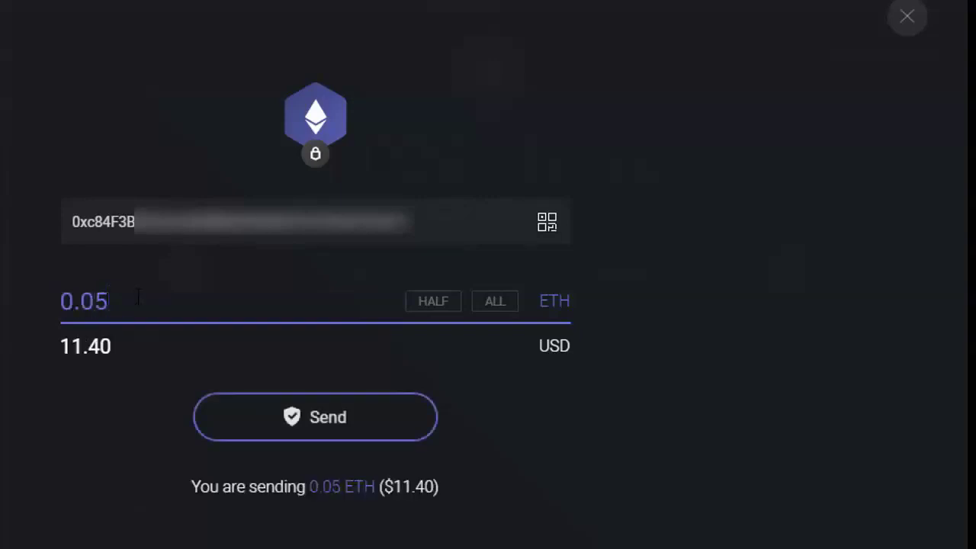
{"action": "type", "text": "5"}
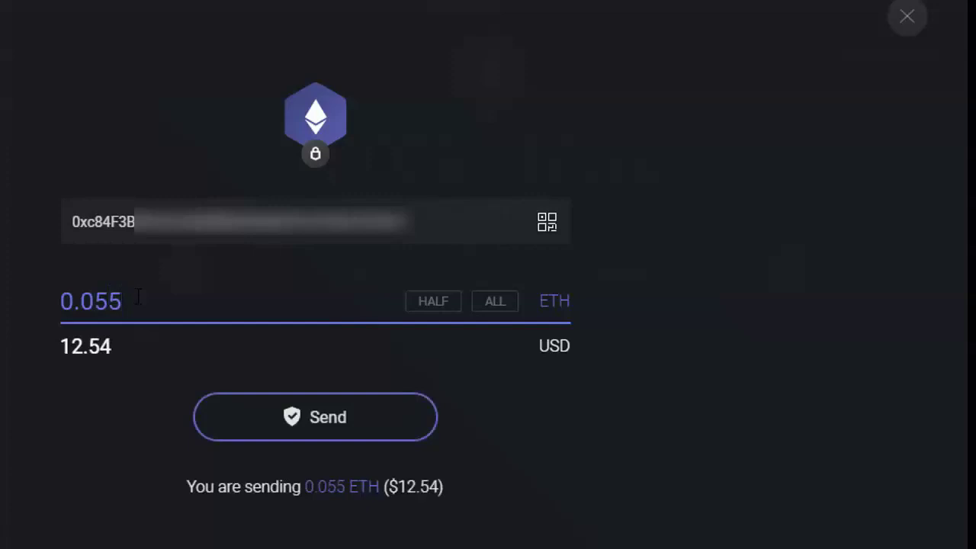
{"action": "left_click", "coordinate": [333, 430]}
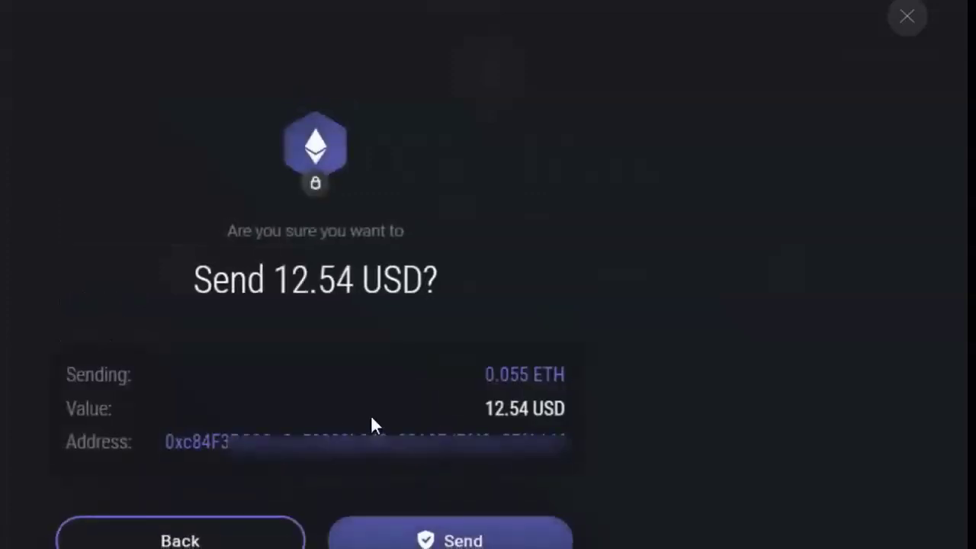
{"action": "left_click", "coordinate": [467, 537]}
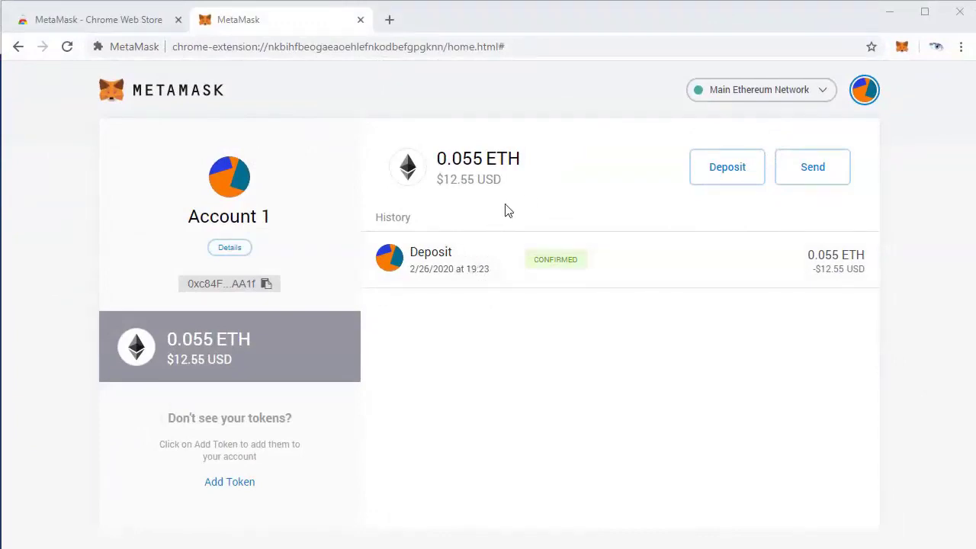
{"action": "double_click", "coordinate": [460, 159]}
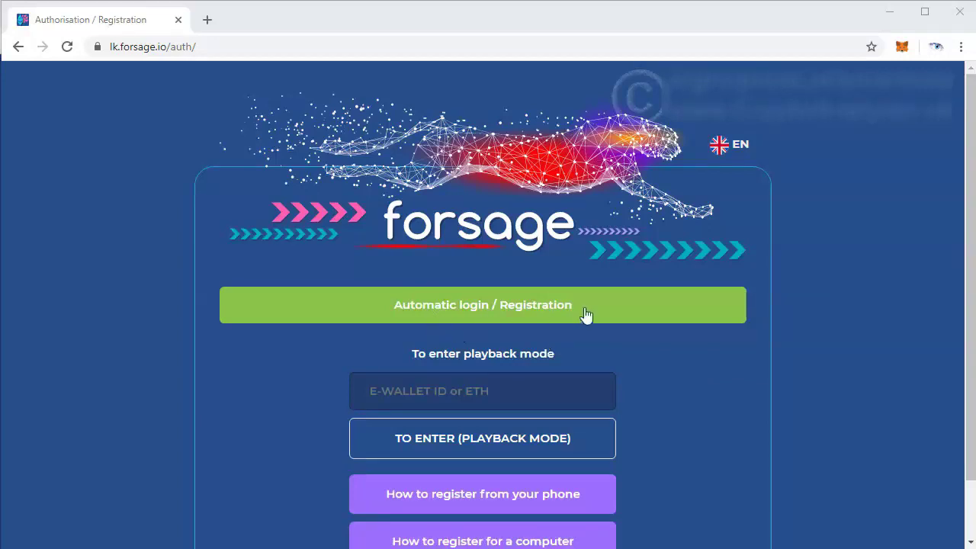
Connect the MetaMask account to the Forsage site through automatic login and start the registration.
{"action": "left_click", "coordinate": [639, 316]}
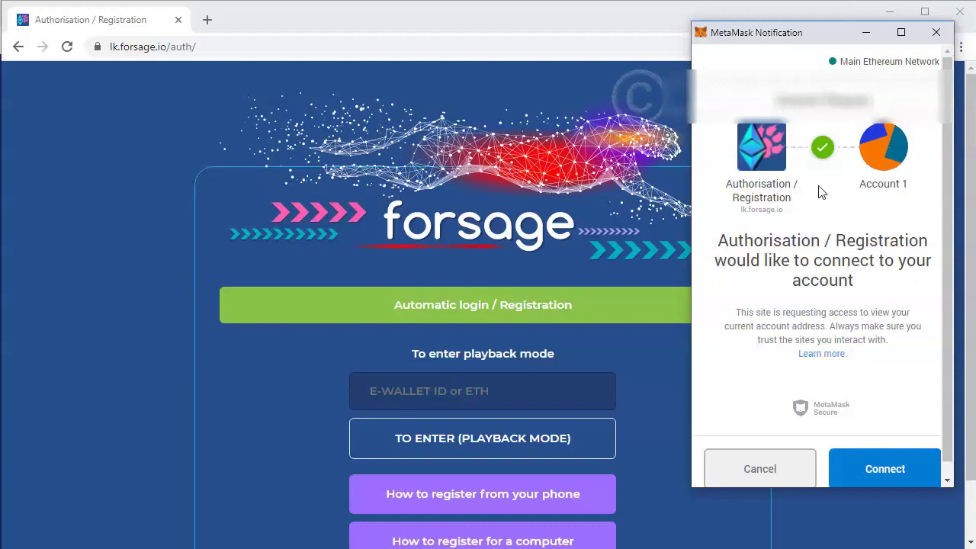
{"action": "left_click", "coordinate": [885, 469]}
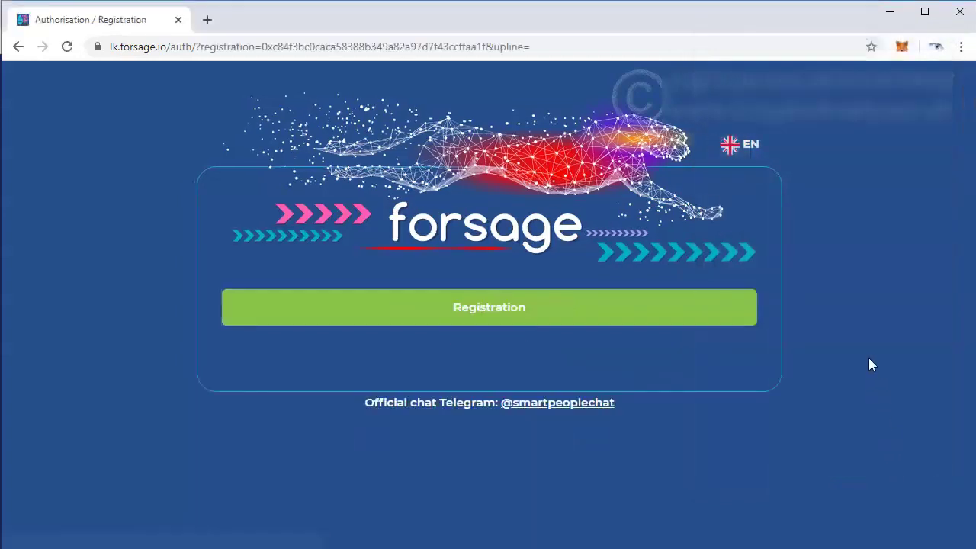
{"action": "left_click", "coordinate": [582, 315]}
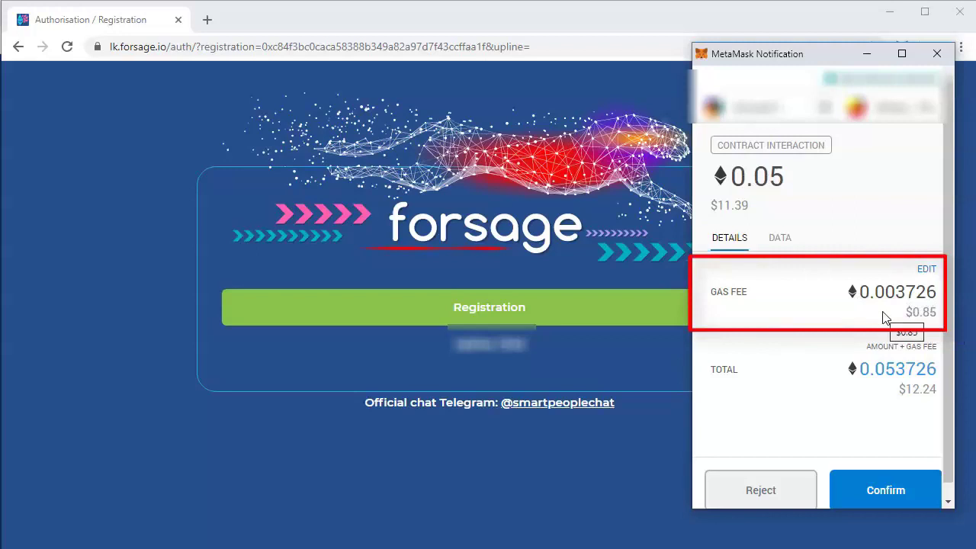
Set the gas fee of the 0.05 ETH registration transaction to Average and confirm the transaction.
{"action": "left_click", "coordinate": [926, 272]}
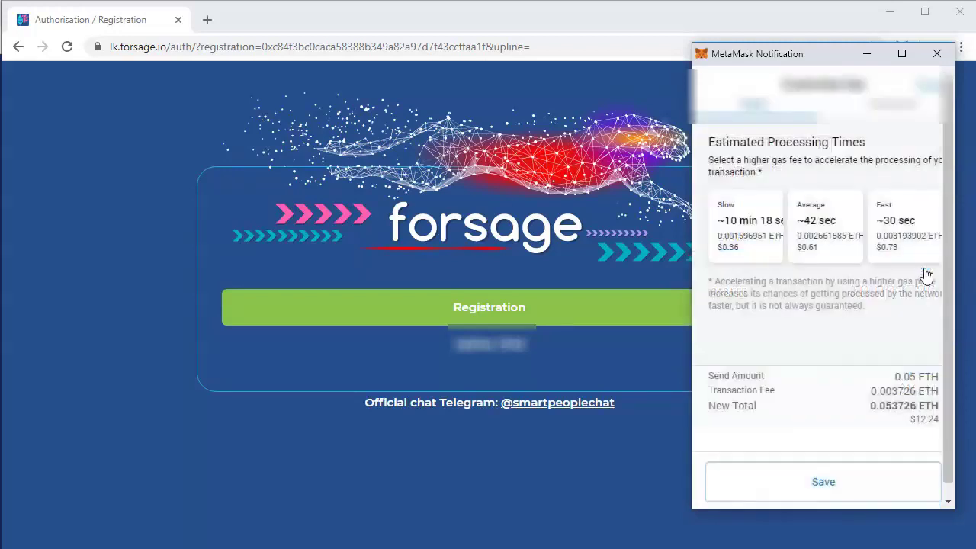
{"action": "left_click", "coordinate": [827, 252]}
{"action": "left_click", "coordinate": [828, 479]}
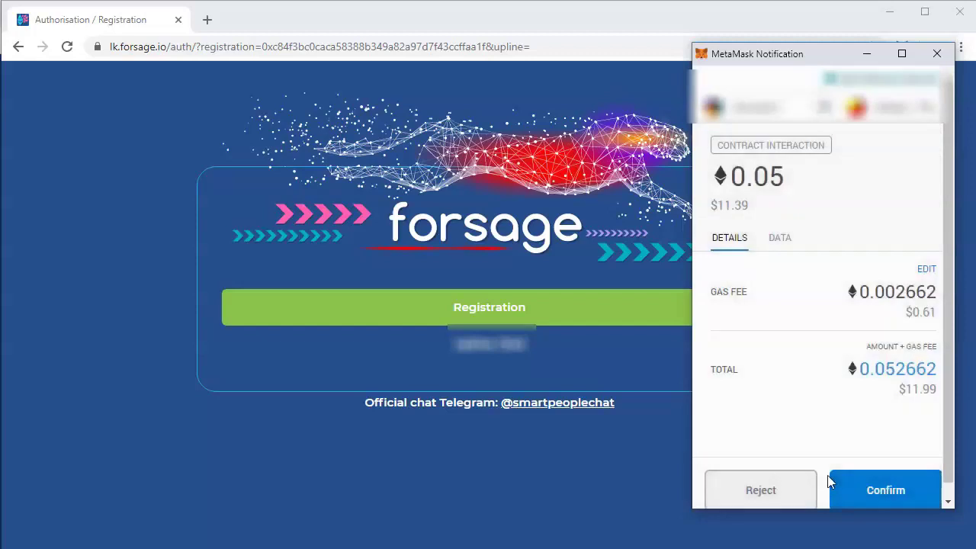
{"action": "left_click", "coordinate": [884, 490]}
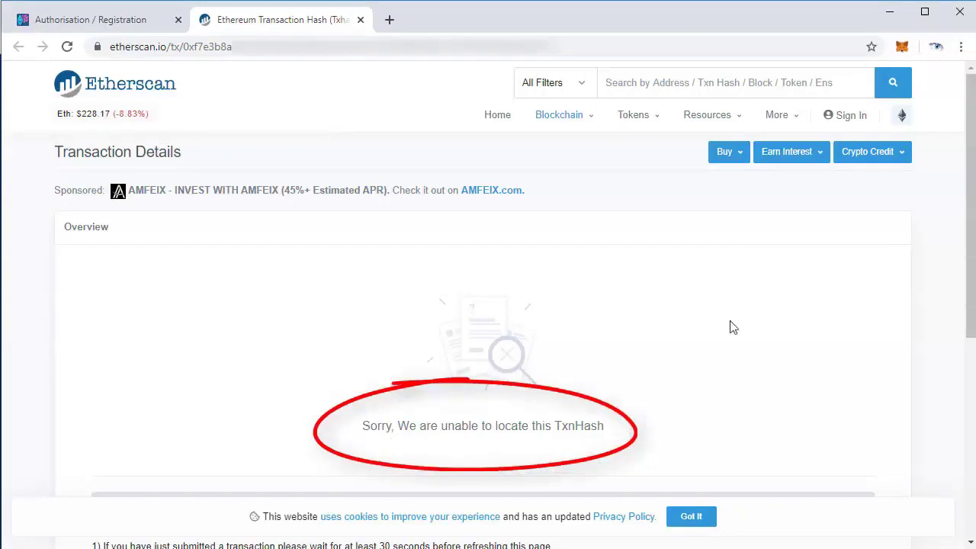
Refresh the transaction details on Etherscan and check the MetaMask balance and history.
{"action": "left_click", "coordinate": [68, 46]}
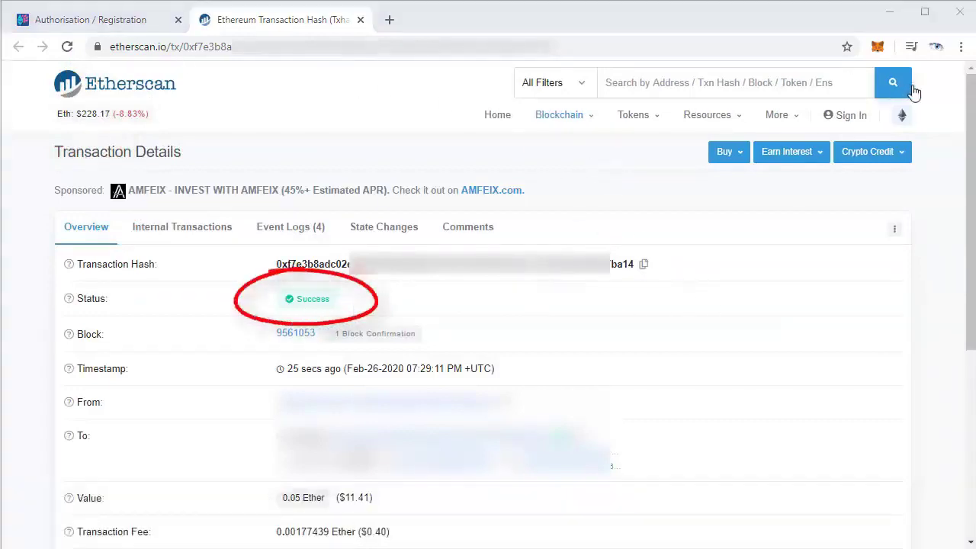
{"action": "left_click", "coordinate": [878, 47]}
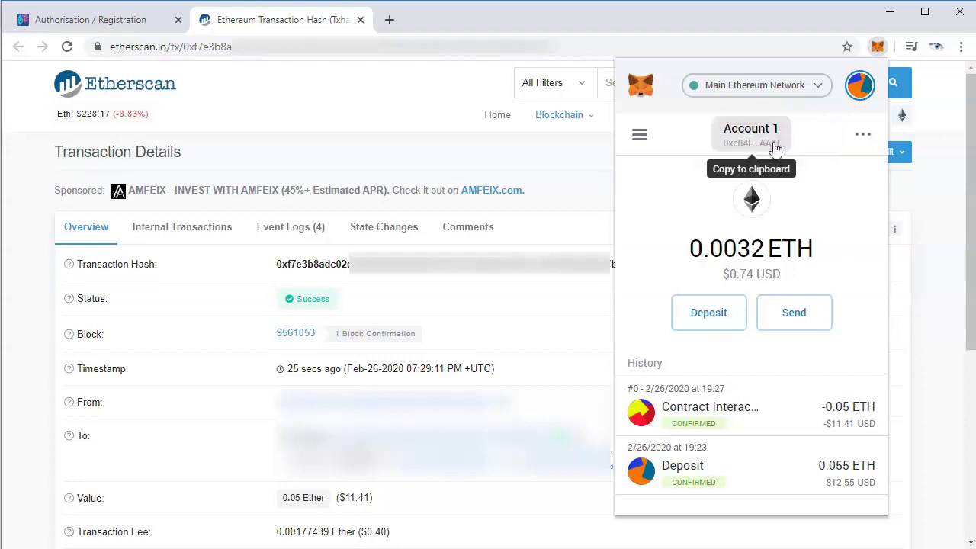
Return to the Forsage site, log in automatically with the wallet, and review the x3 and x4 levels.
{"action": "left_click", "coordinate": [95, 23]}
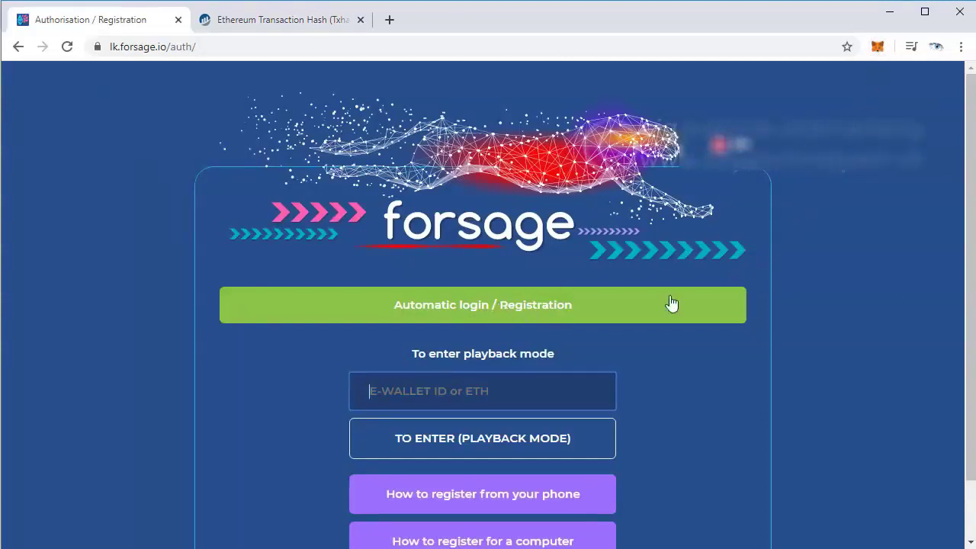
{"action": "left_click", "coordinate": [649, 311]}
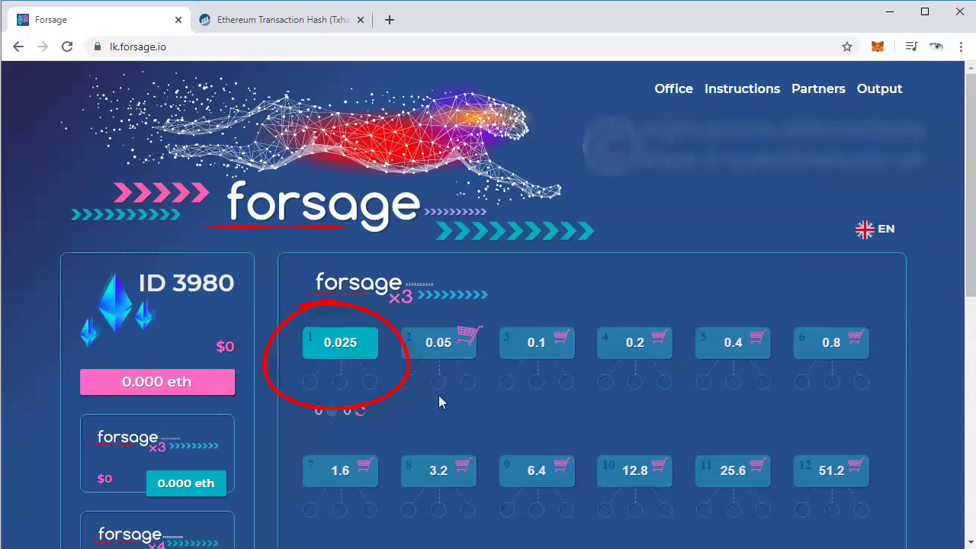
{"action": "left_click_drag", "start_coordinate": [973, 221], "coordinate": [945, 462]}
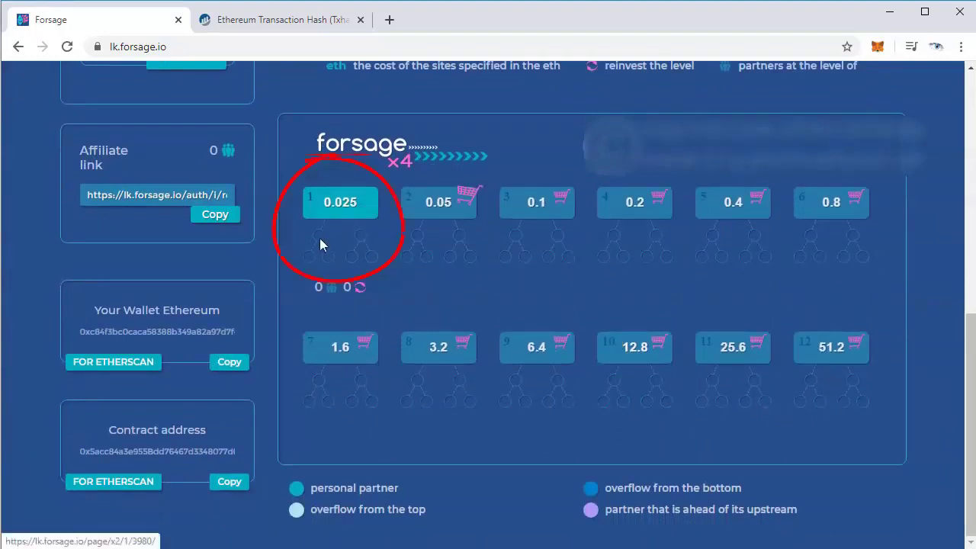
{"action": "left_click_drag", "start_coordinate": [969, 345], "coordinate": [952, 131]}
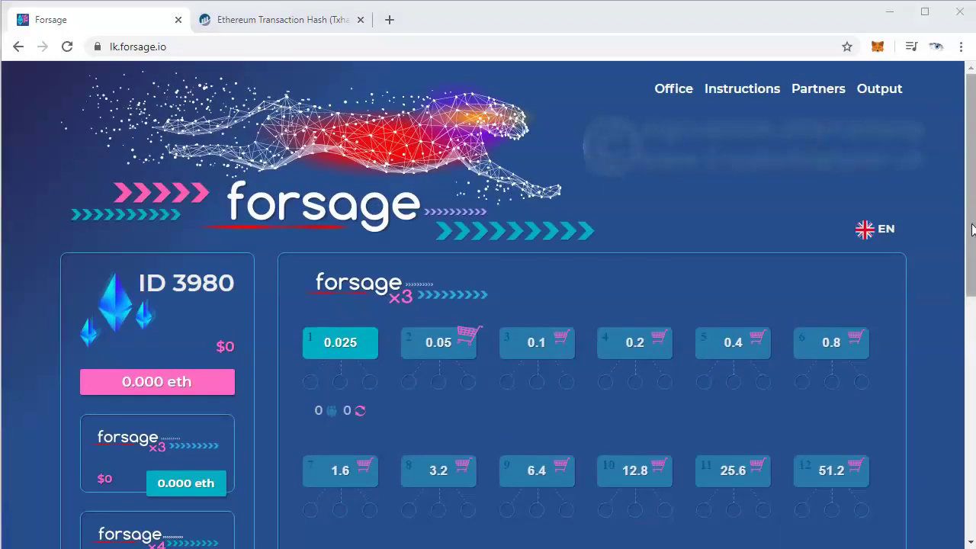
Copy the affiliate link from the Forsage account page.
{"action": "scroll", "coordinate": [810, 139], "scroll_direction": "down", "scroll_amount": 5}
{"action": "scroll", "coordinate": [681, 385], "scroll_direction": "down", "scroll_amount": 1}
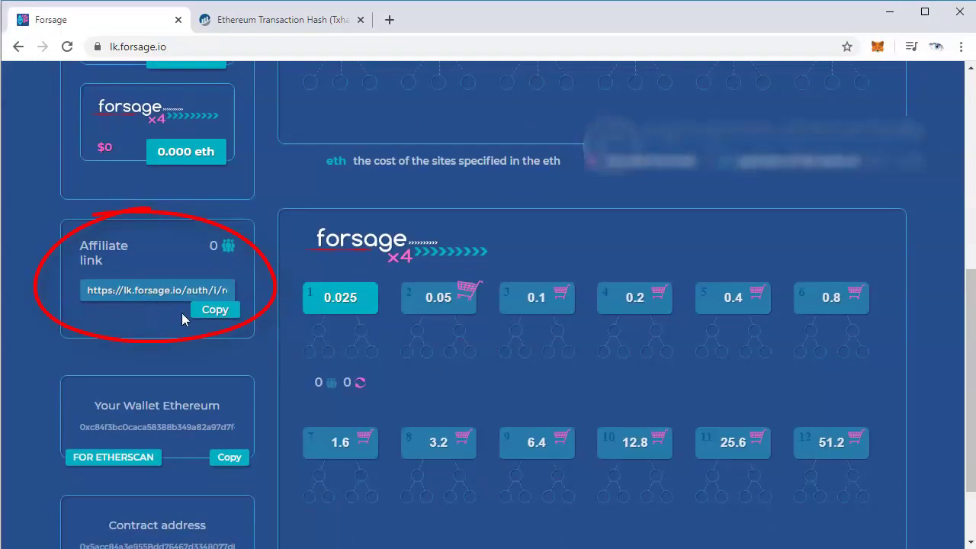
{"action": "left_click", "coordinate": [212, 313]}
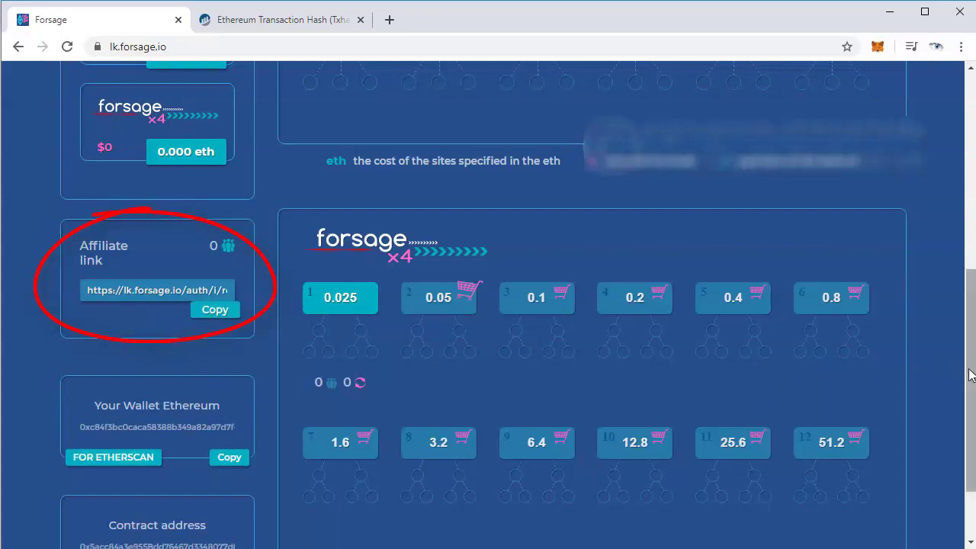
Buy level 2 of the x3 matrix for 0.05 ETH and confirm its transaction in MetaMask.
{"action": "scroll", "coordinate": [972, 339], "scroll_direction": "up", "scroll_amount": 2}
{"action": "scroll", "coordinate": [971, 336], "scroll_direction": "up", "scroll_amount": 3}
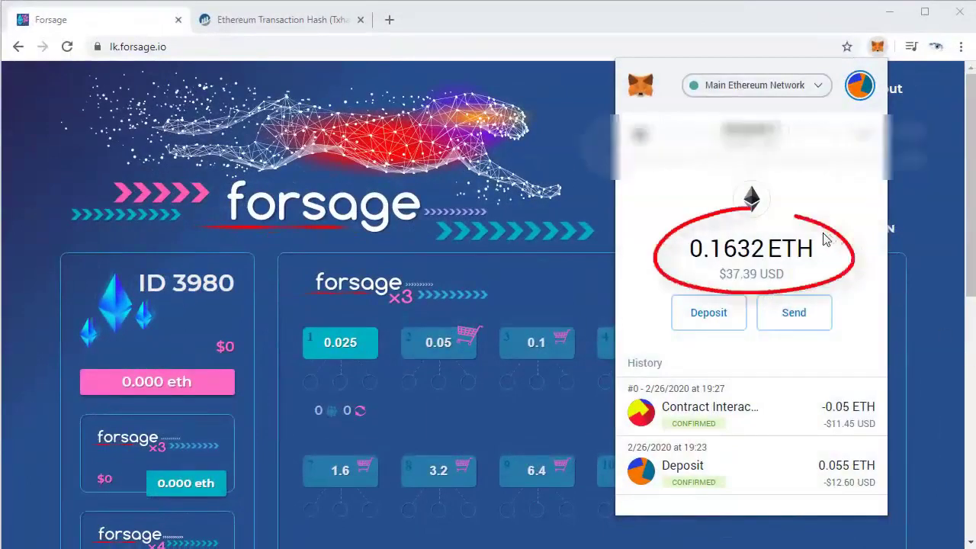
{"action": "left_click", "coordinate": [557, 275]}
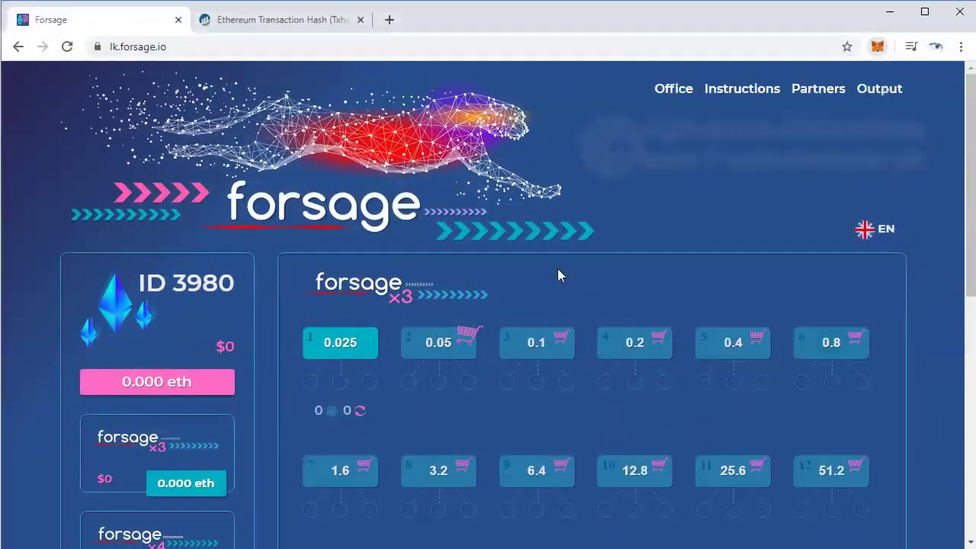
{"action": "left_click", "coordinate": [472, 339]}
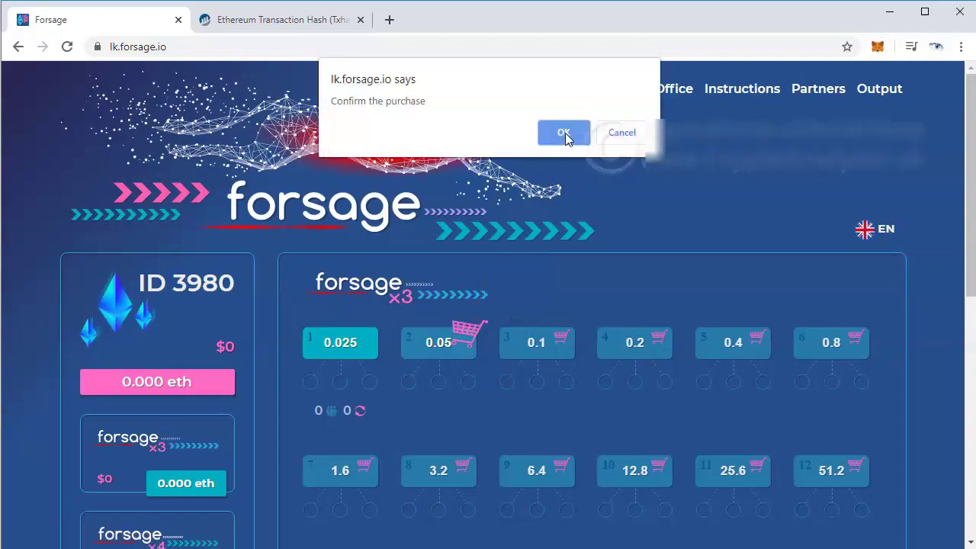
{"action": "left_click", "coordinate": [564, 134]}
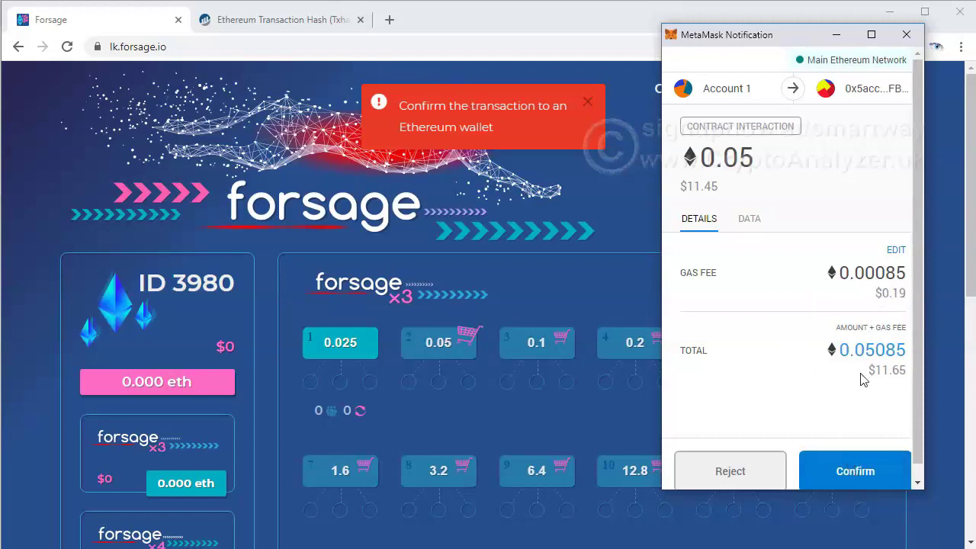
{"action": "left_click", "coordinate": [870, 472]}
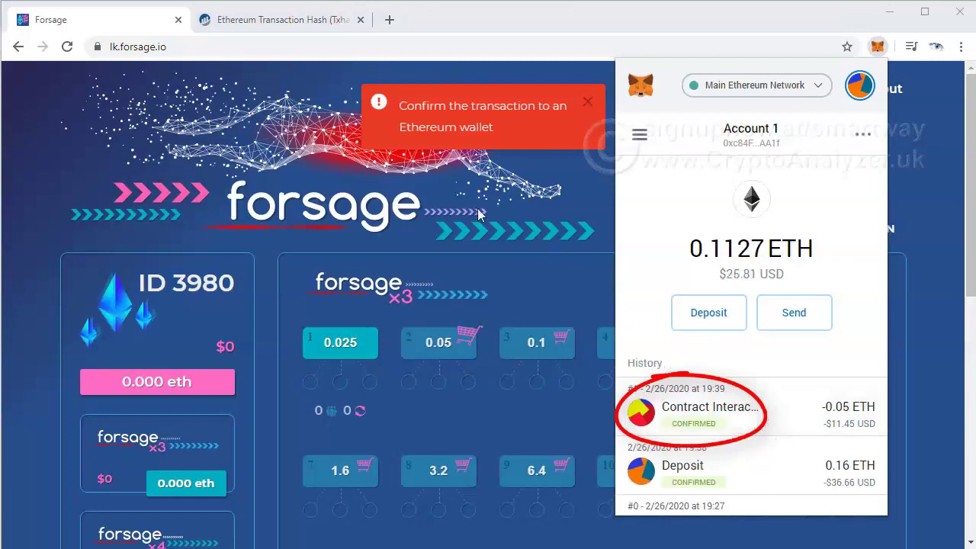
{"action": "left_click", "coordinate": [587, 103]}
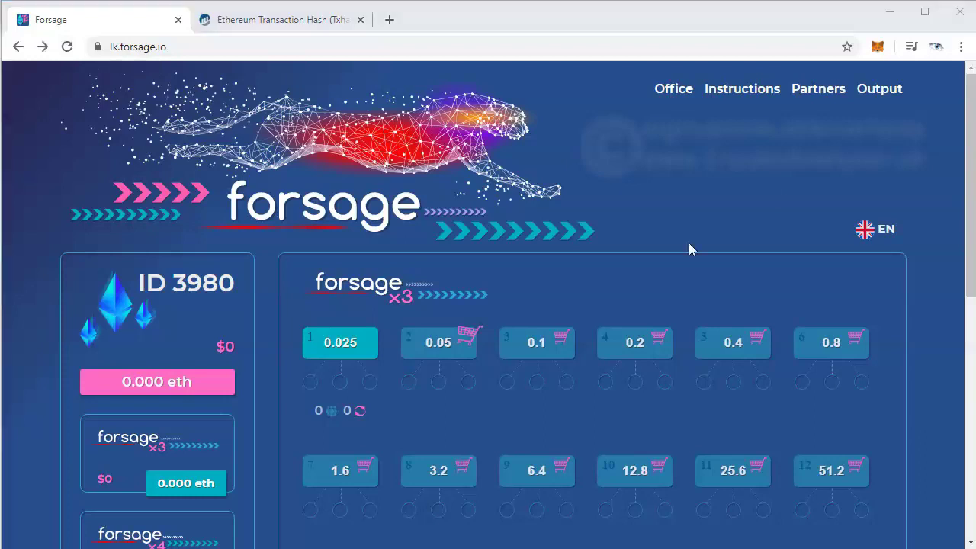
View the x3 level 2 and level 3 pages and return to the office overview.
{"action": "left_click", "coordinate": [441, 352]}
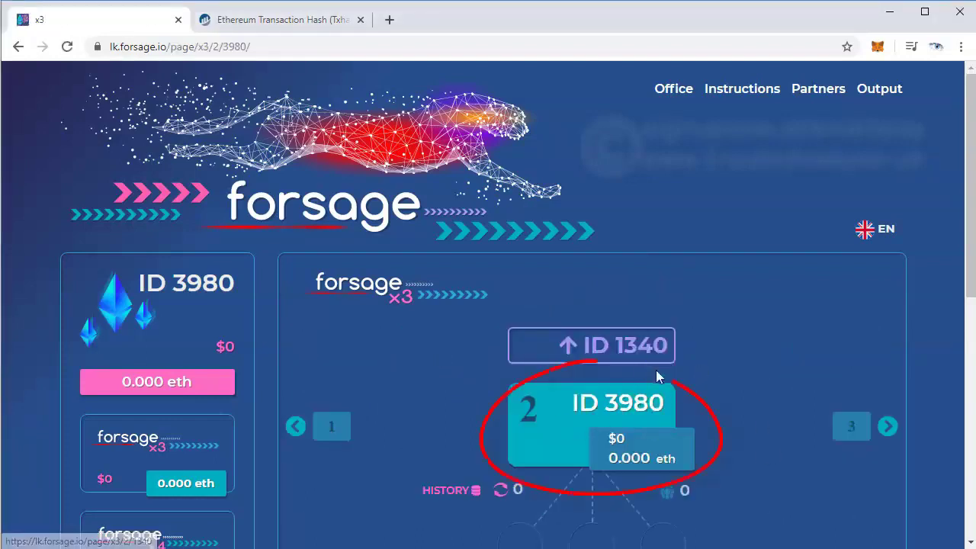
{"action": "left_click", "coordinate": [886, 430]}
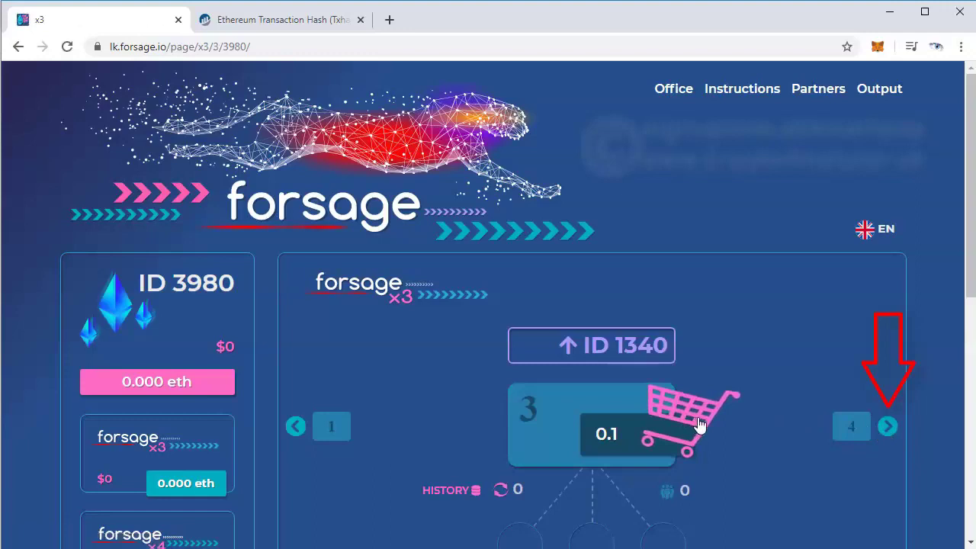
{"action": "left_click", "coordinate": [298, 432]}
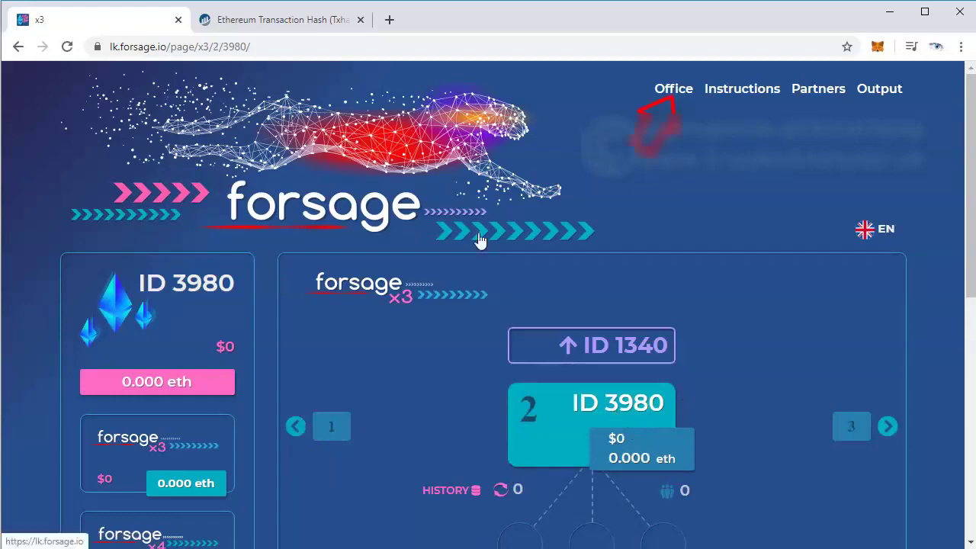
{"action": "left_click", "coordinate": [676, 91]}
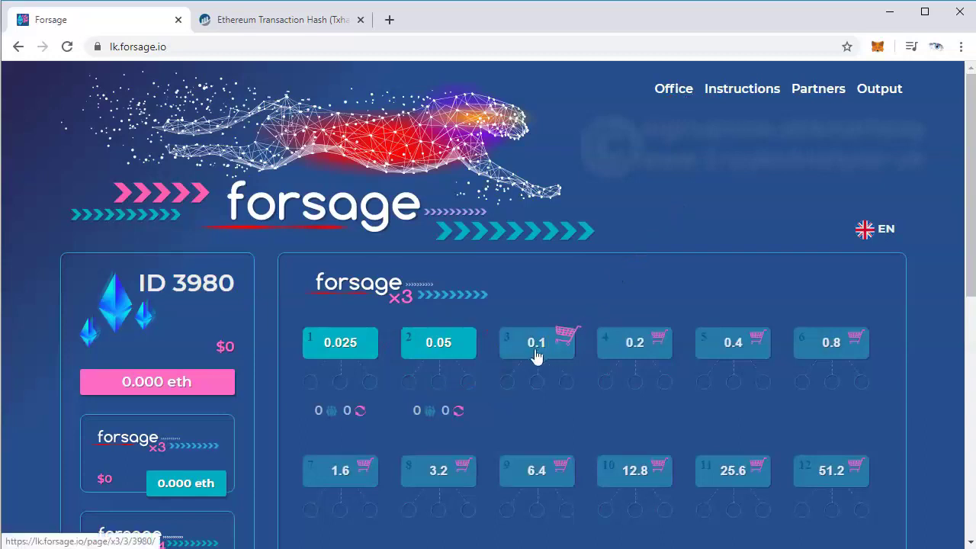
Buy level 3 of the x3 matrix for 0.1 ETH and confirm its transaction in MetaMask.
{"action": "left_click", "coordinate": [568, 335]}
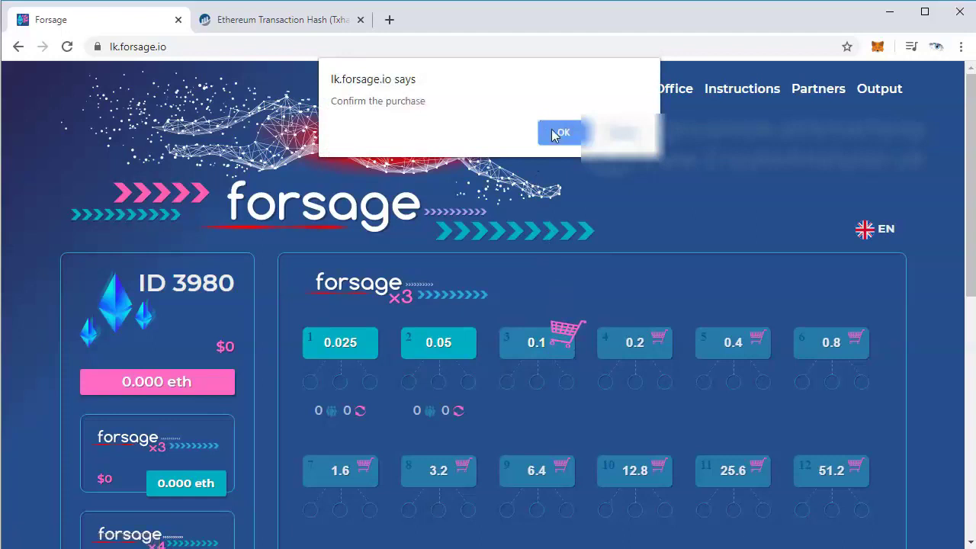
{"action": "left_click", "coordinate": [555, 134]}
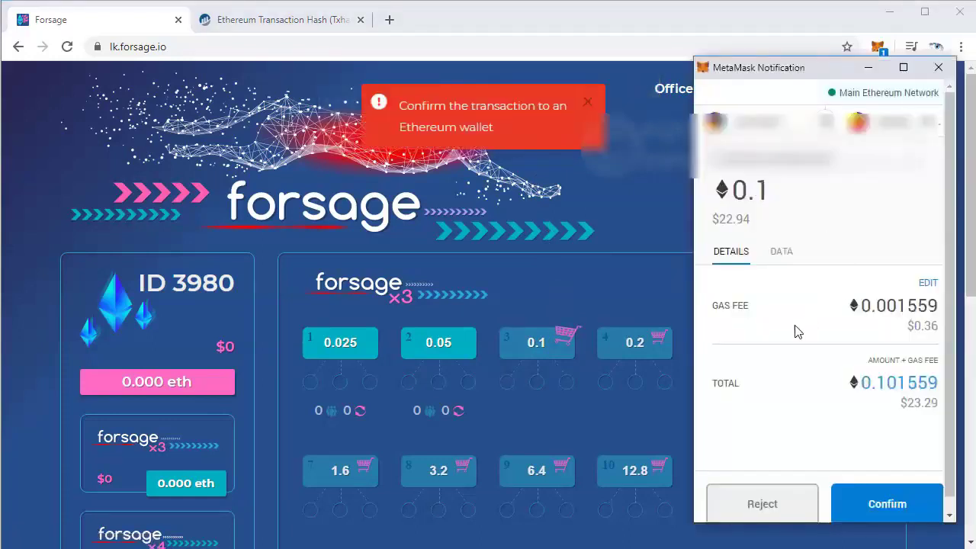
{"action": "left_click", "coordinate": [888, 504]}
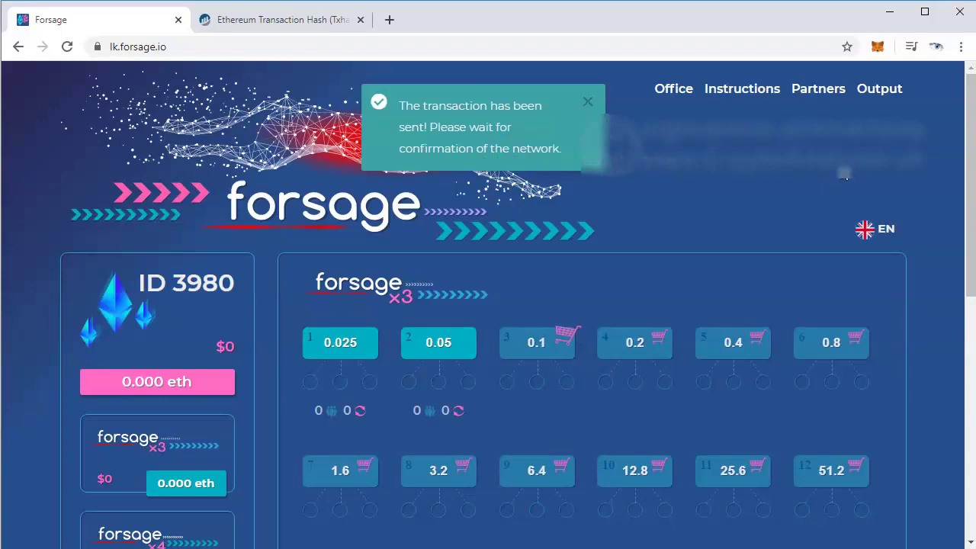
Check the MetaMask balance and transaction history, and reload the Forsage office page.
{"action": "left_click", "coordinate": [877, 46]}
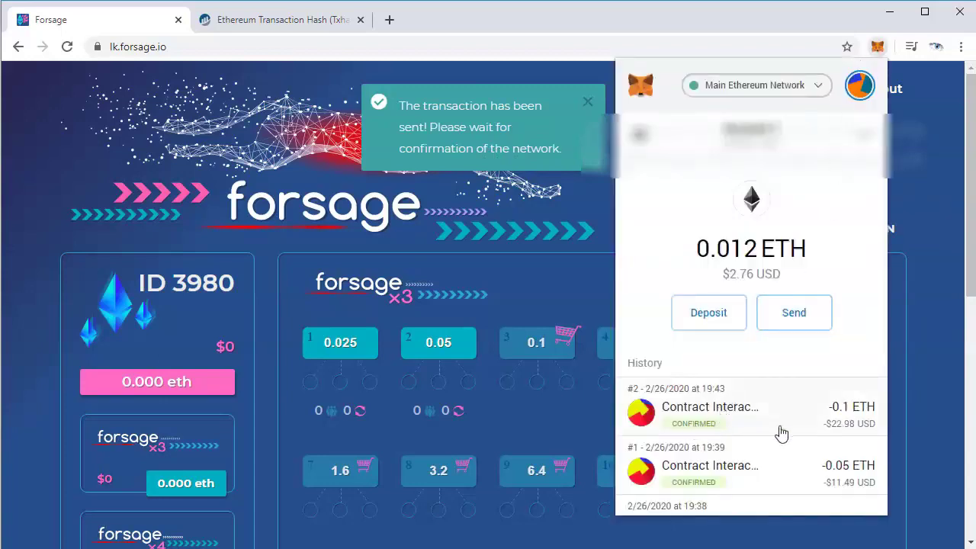
{"action": "left_click", "coordinate": [551, 265]}
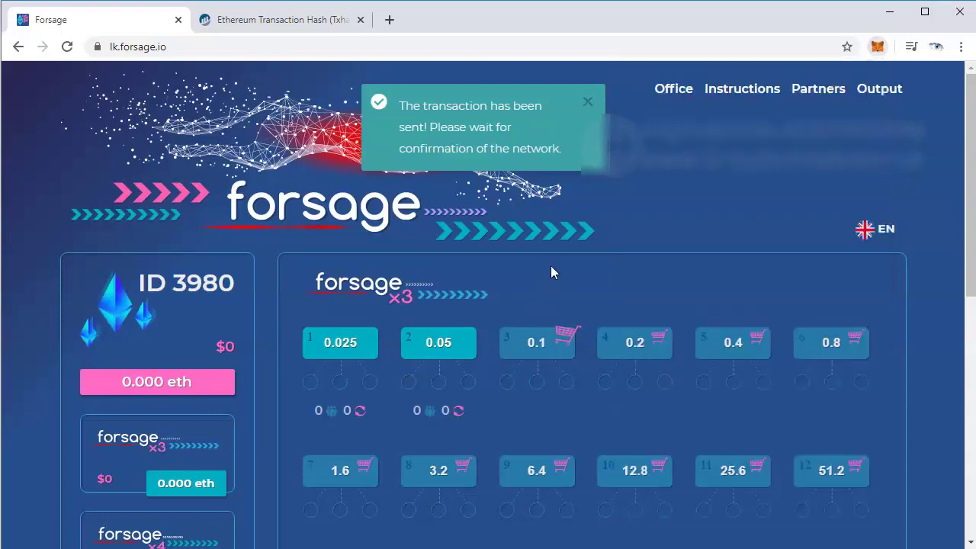
{"action": "left_click", "coordinate": [674, 90]}
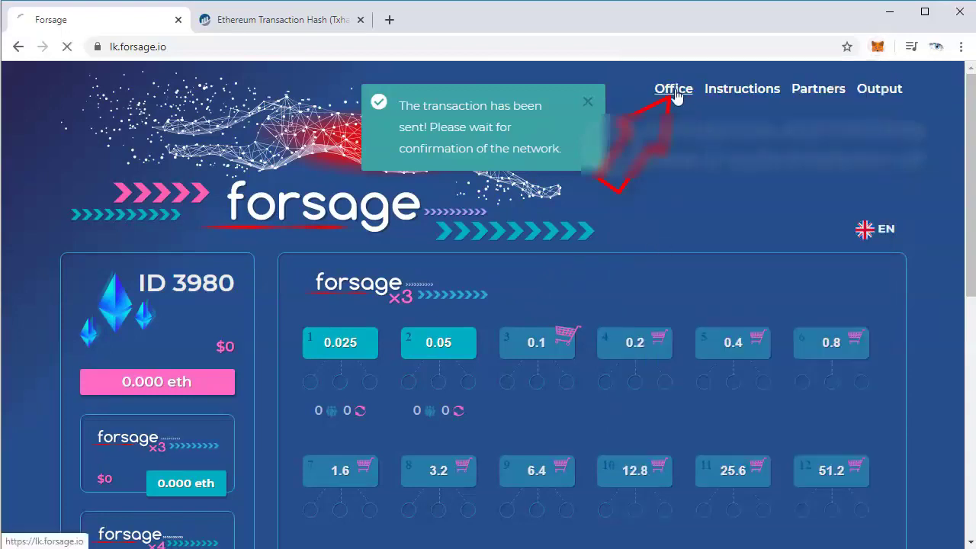